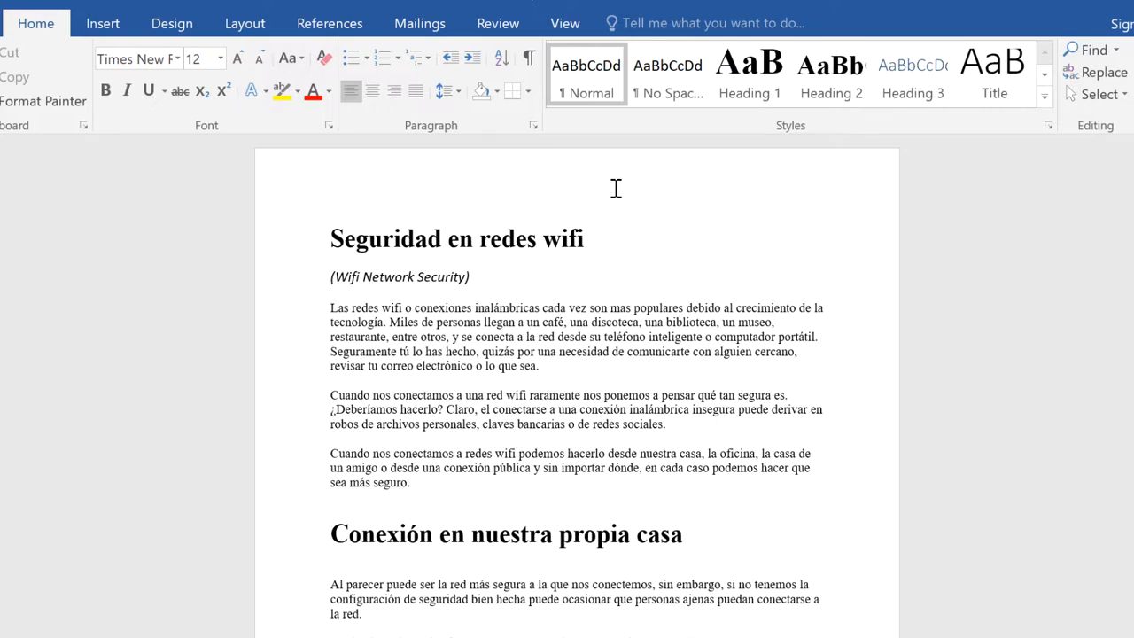
# Step: Show the Translate menu on the Review tab for the wifi security document
pyautogui.click(498, 23)
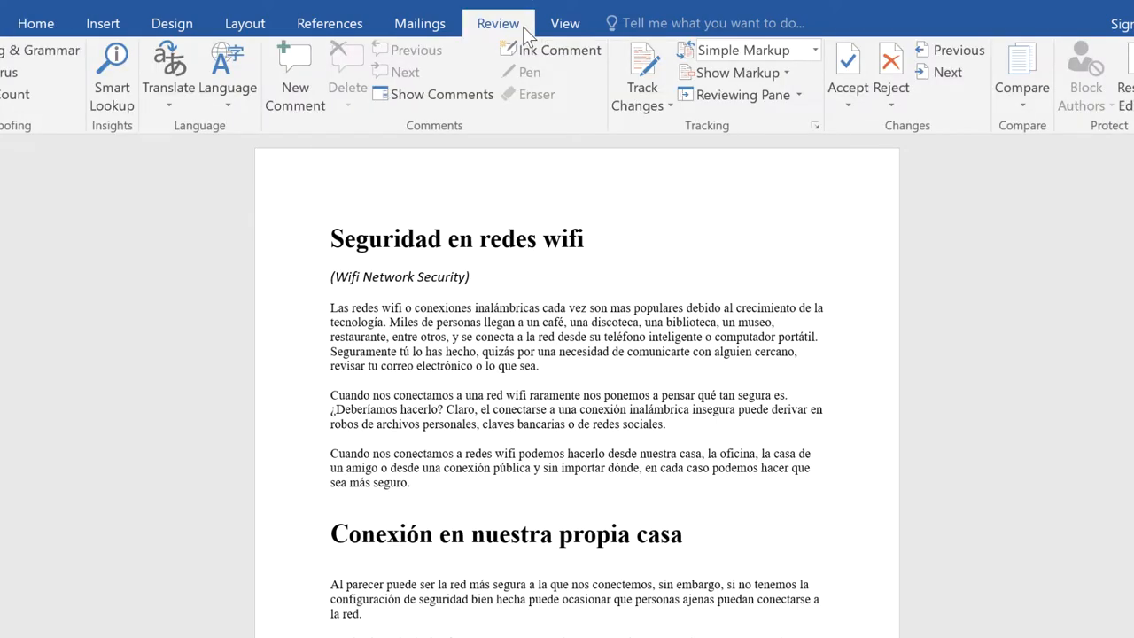
pyautogui.click(179, 102)
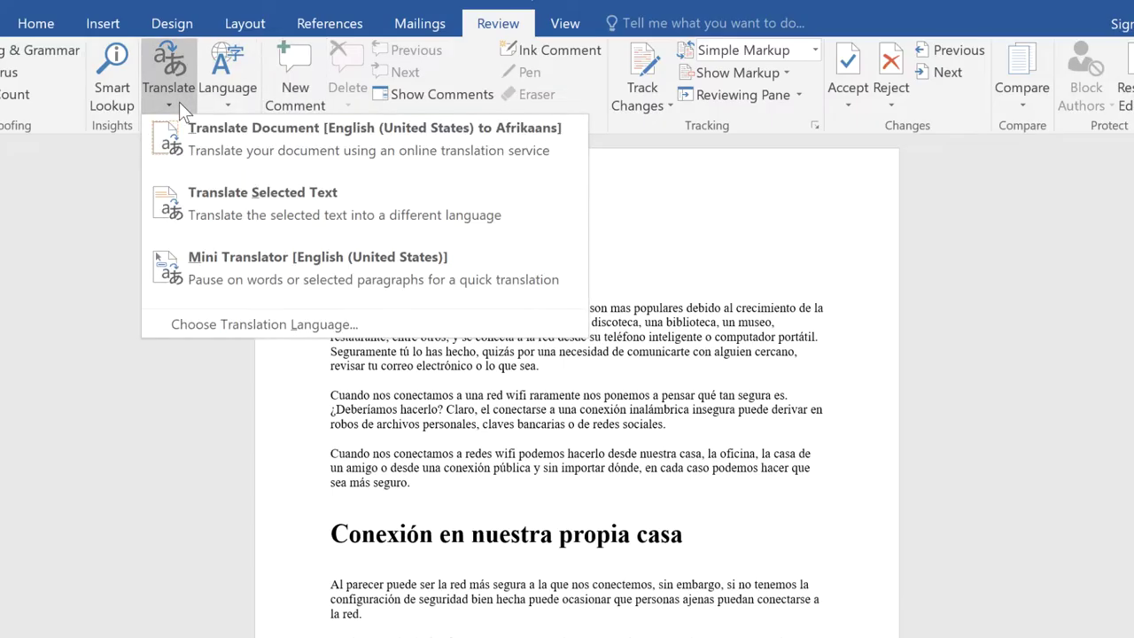
# Step: Set translation from Spanish (Spain) to English (United States) and confirm with OK
pyautogui.click(385, 319)
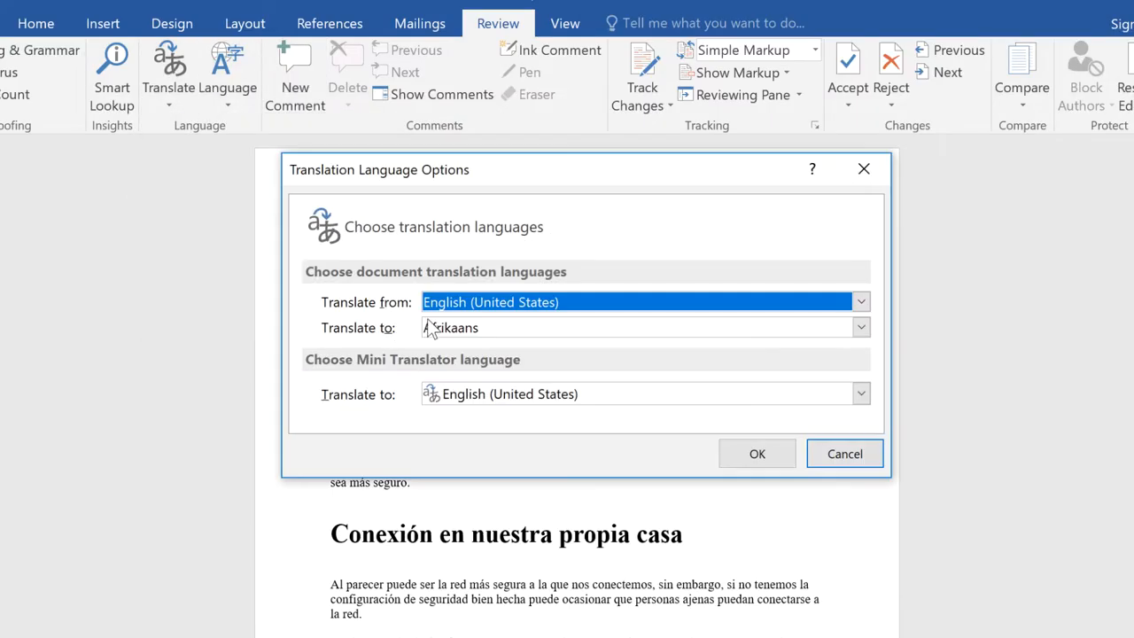
pyautogui.click(861, 301)
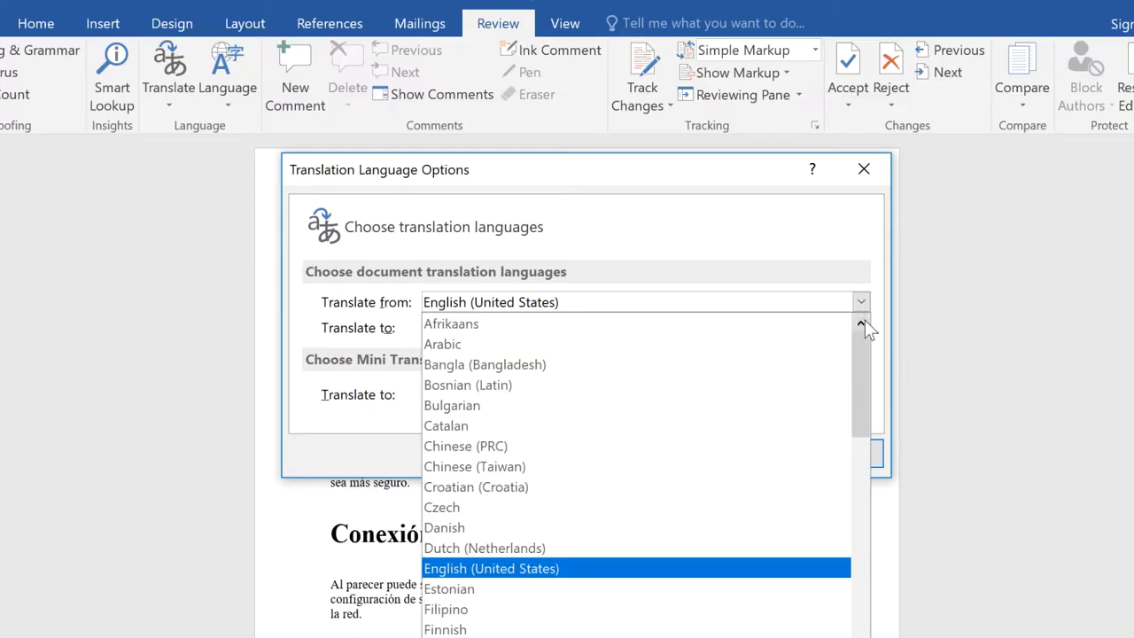
pyautogui.moveTo(863, 337); pyautogui.dragTo(886, 550)
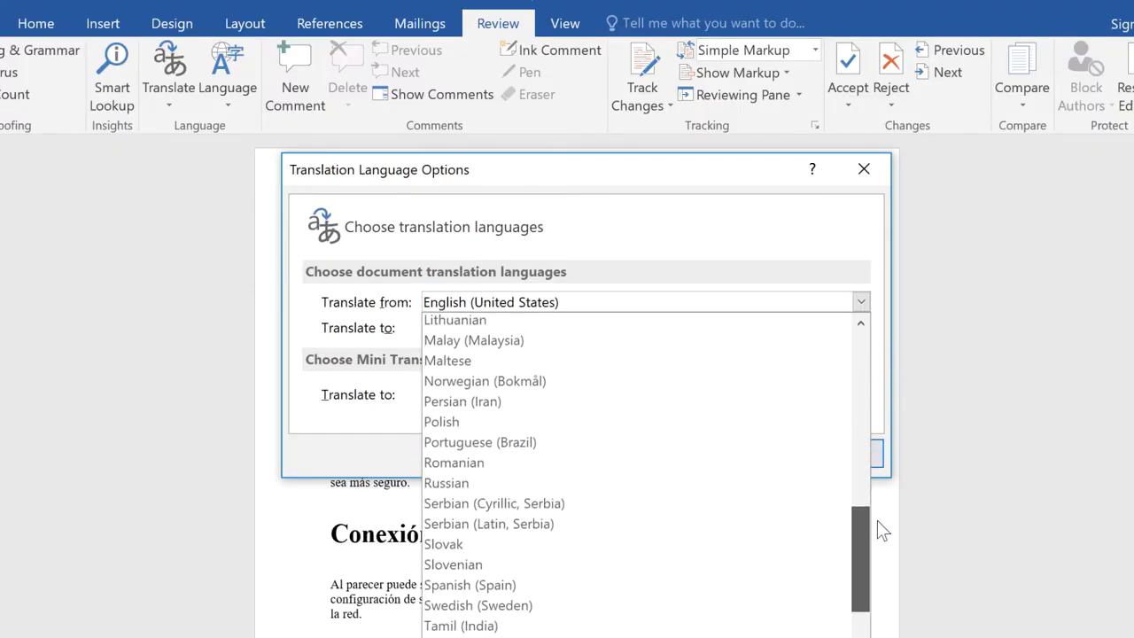
pyautogui.click(541, 512)
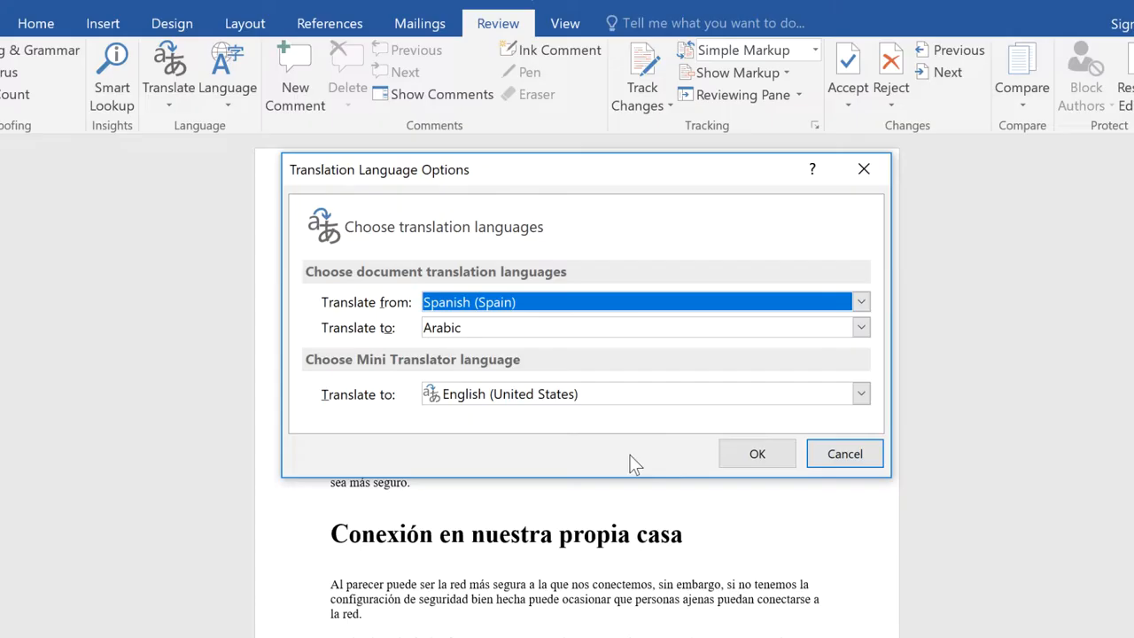
pyautogui.click(861, 327)
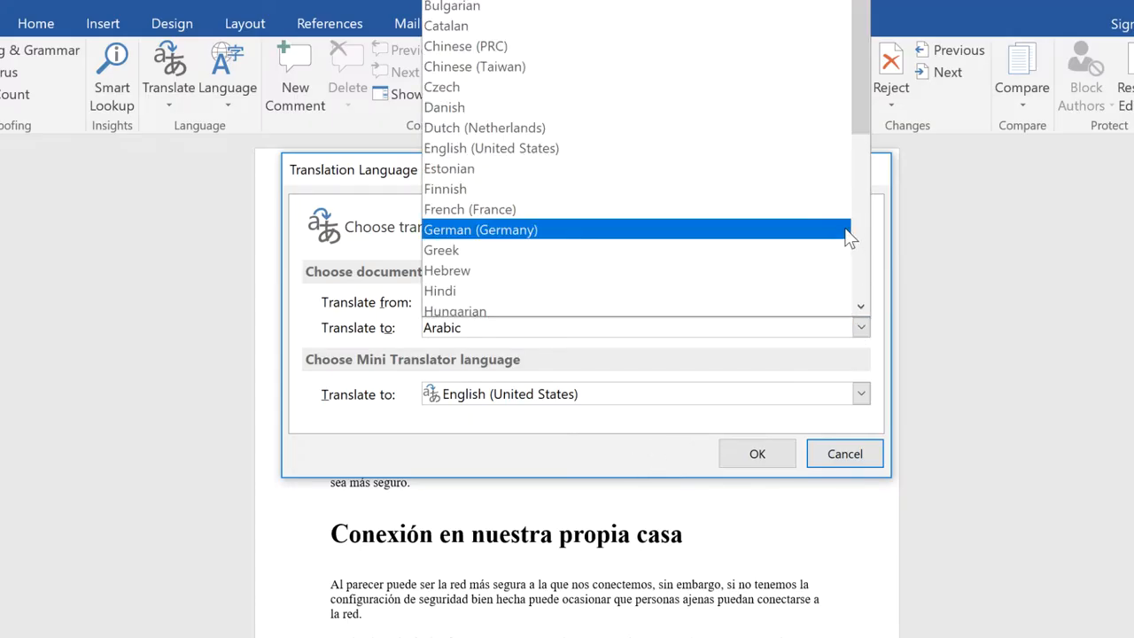
pyautogui.click(553, 148)
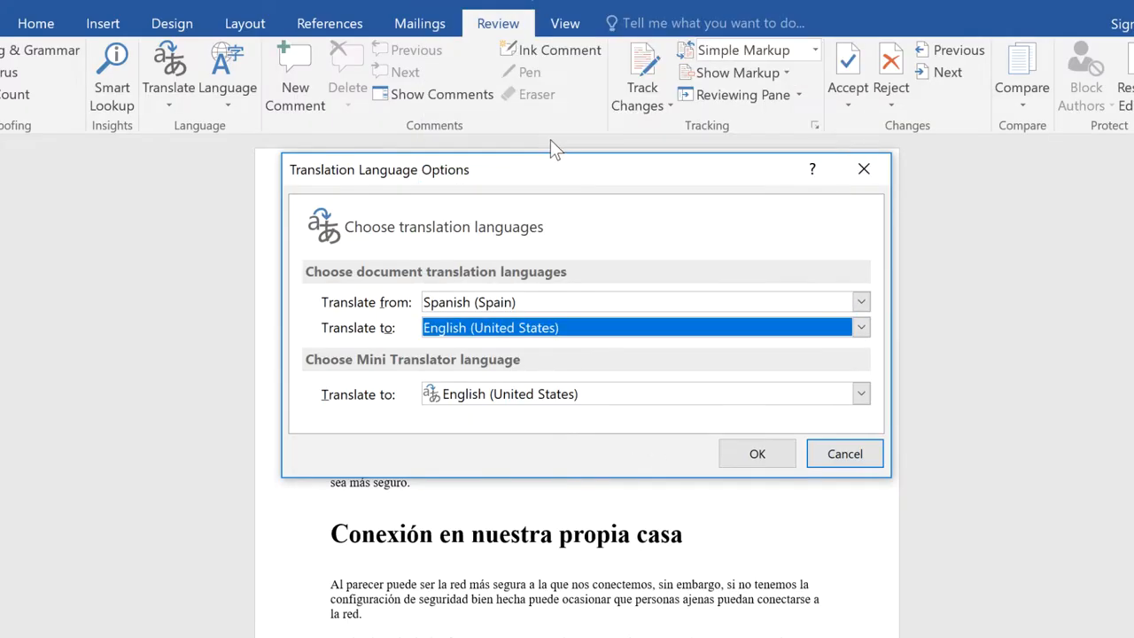
pyautogui.click(752, 454)
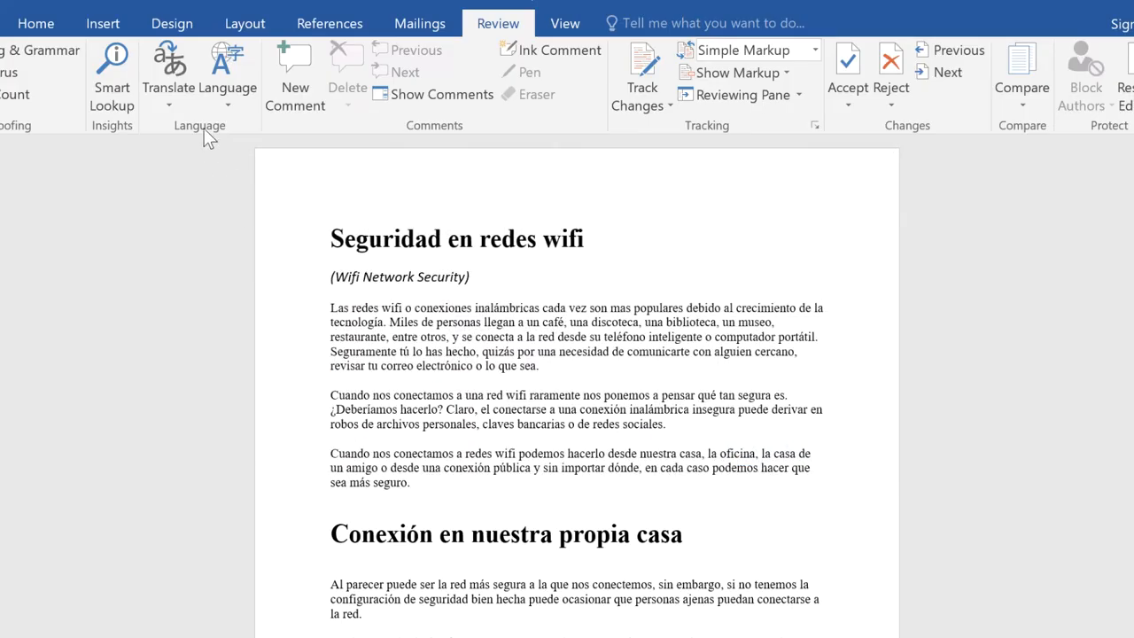
# Step: Request Translate Document for the whole document, Spanish (Spain) to English (United States)
pyautogui.click(169, 89)
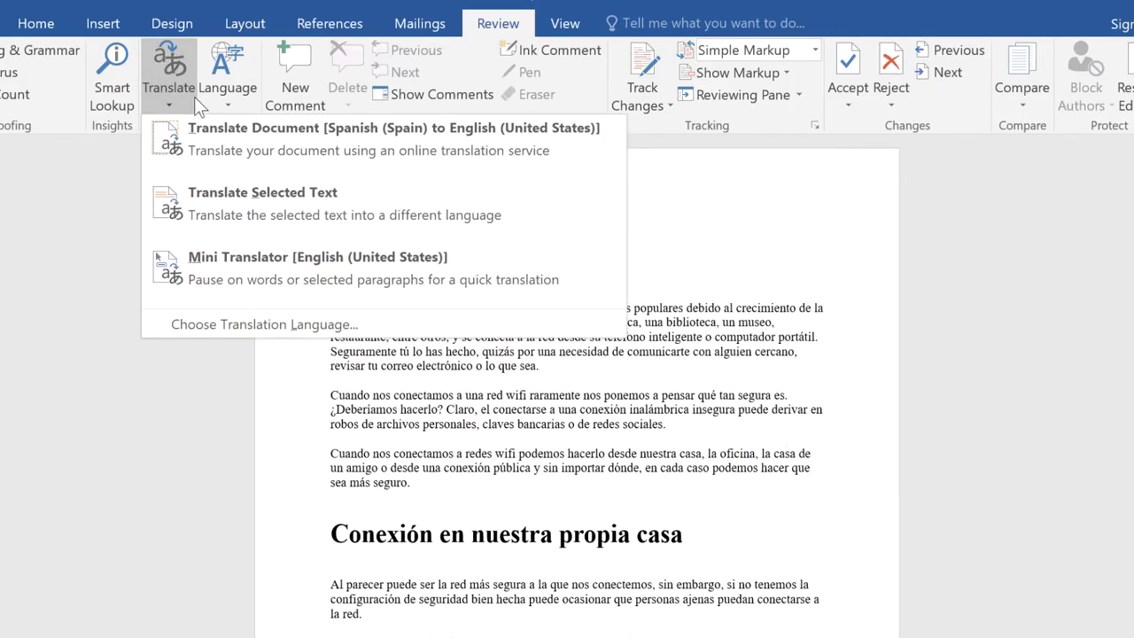
pyautogui.click(232, 146)
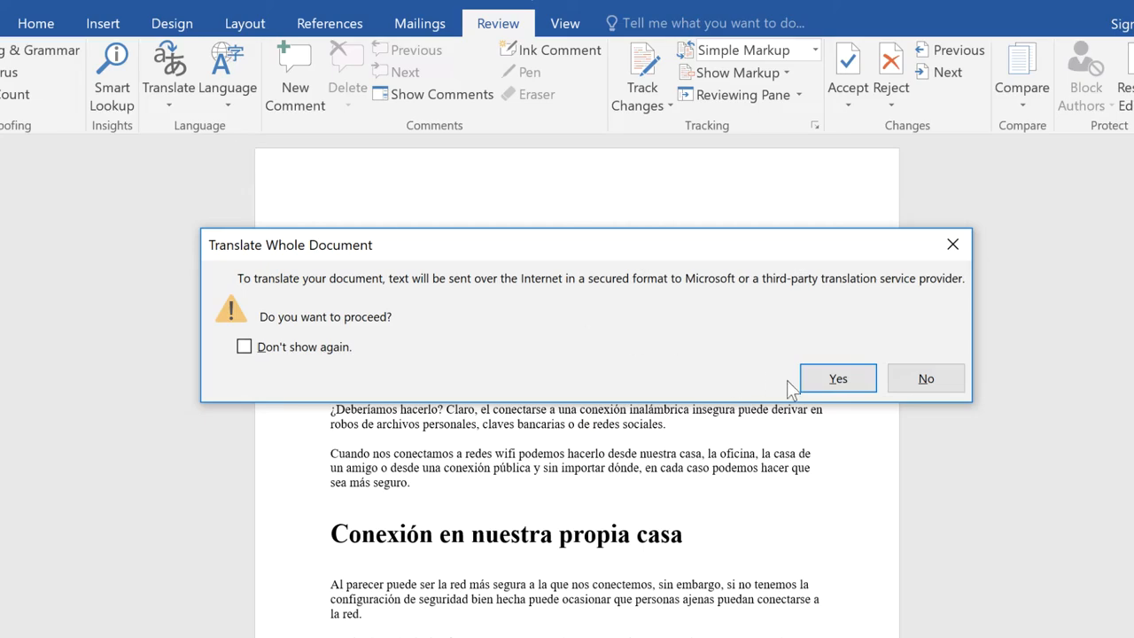
# Step: Approve sending the document to the online Microsoft Translator service
pyautogui.click(839, 378)
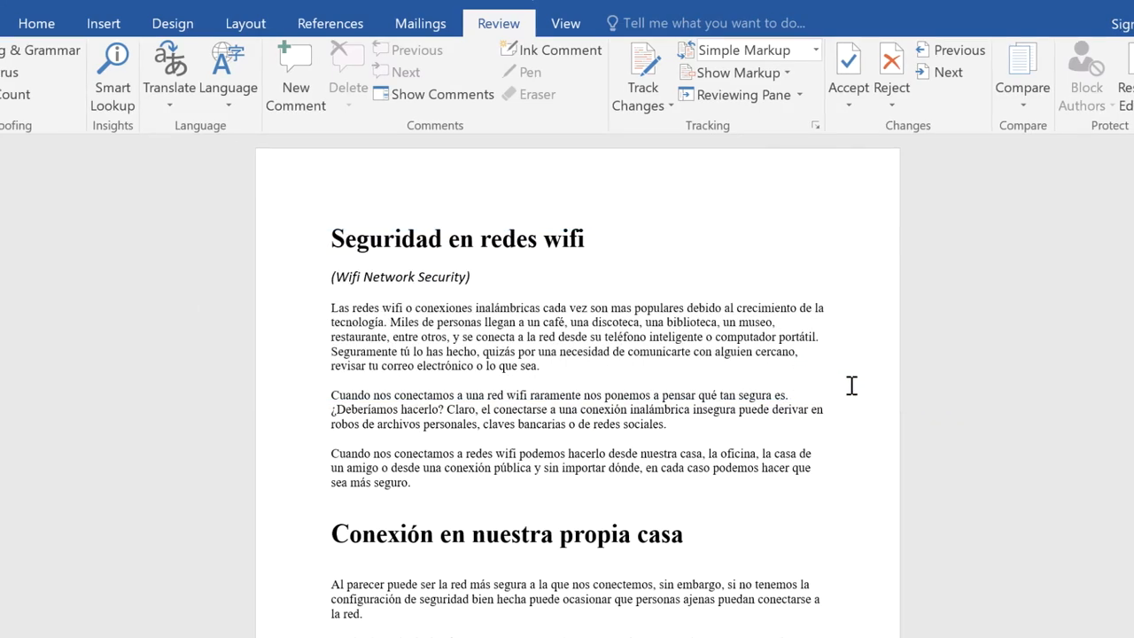